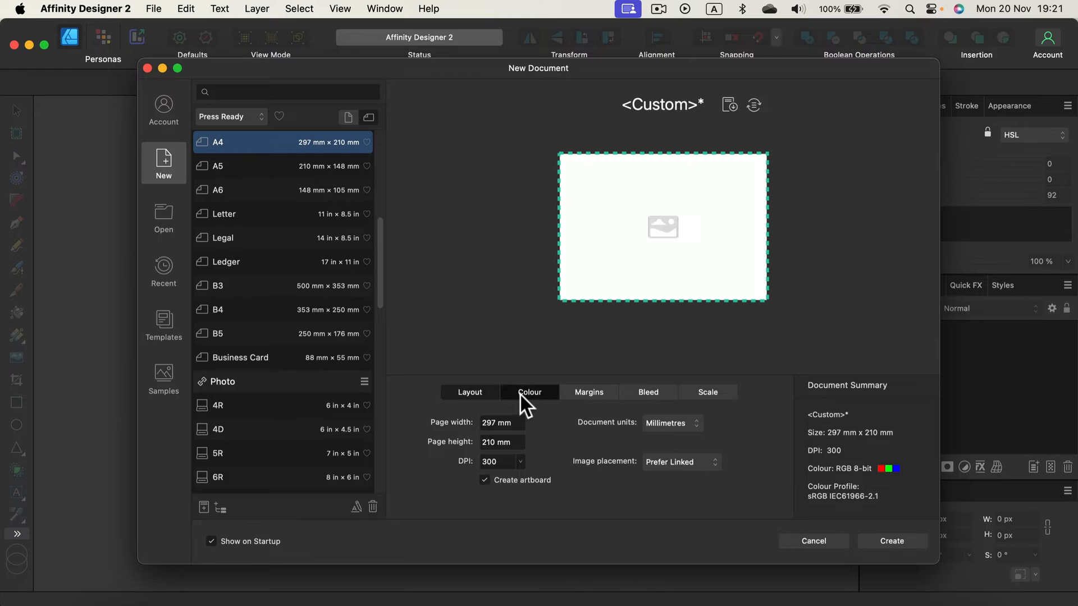
Create a 297 × 210 mm A4 document with an artboard and a transparent background.
left_click(520, 395)
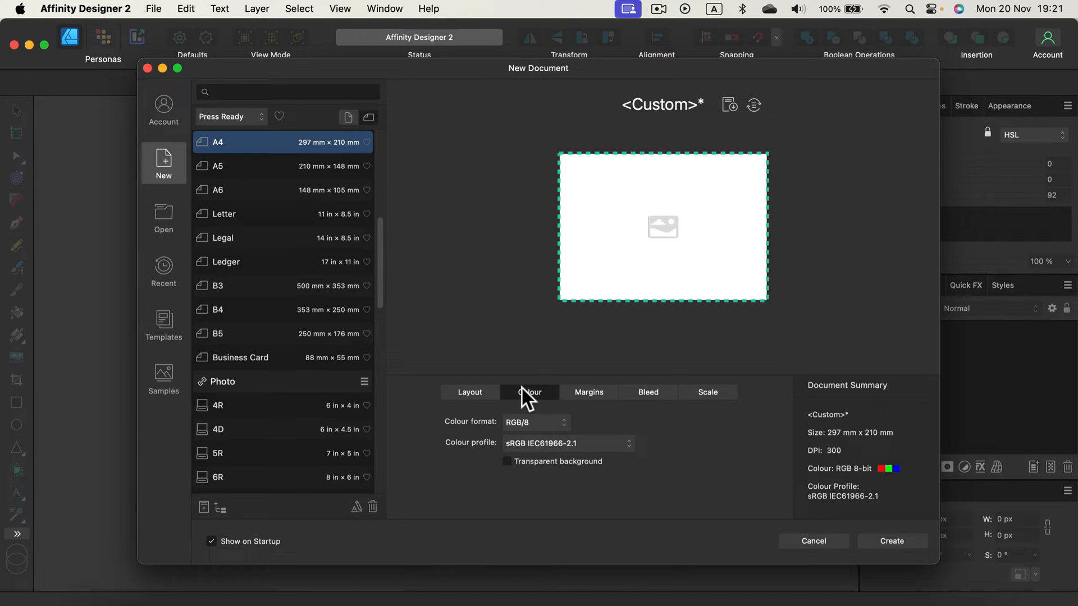
left_click(507, 462)
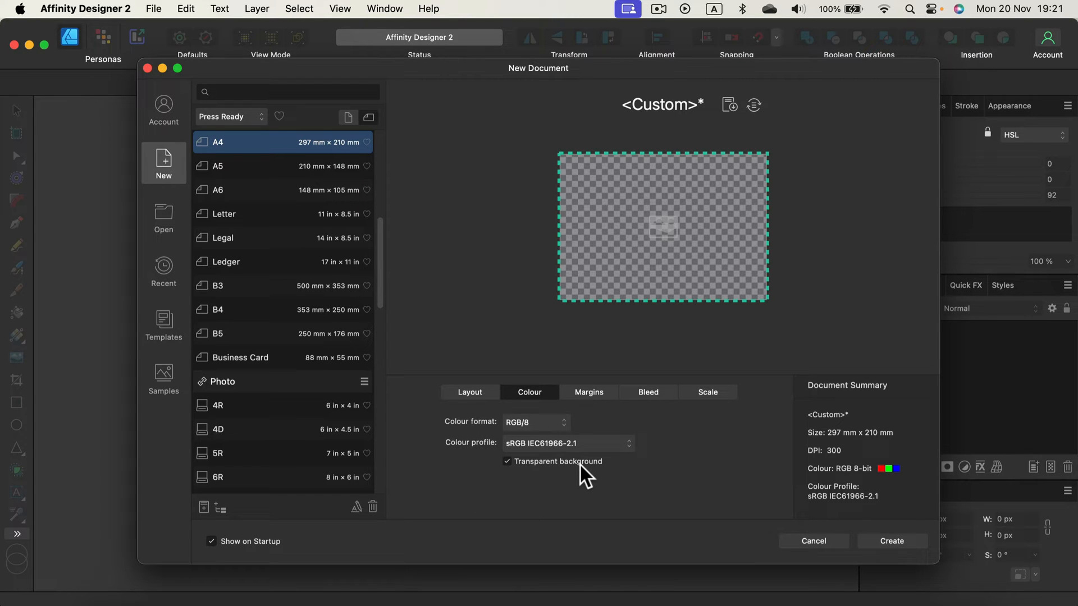
left_click(906, 540)
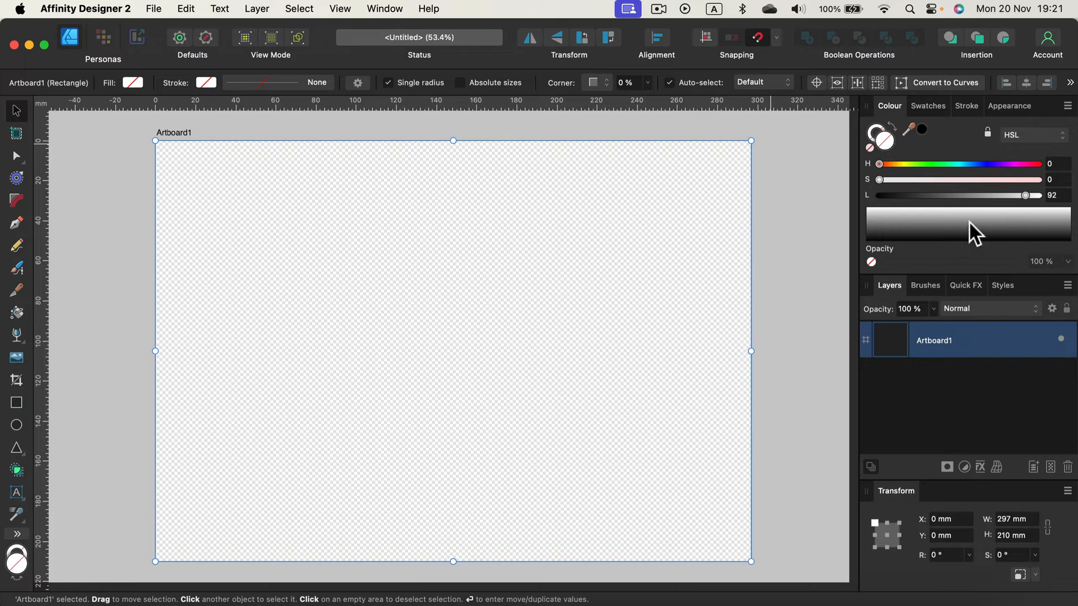
Fill the artboard with white, then remove its fill again.
left_click_drag(1004, 194, 1039, 195)
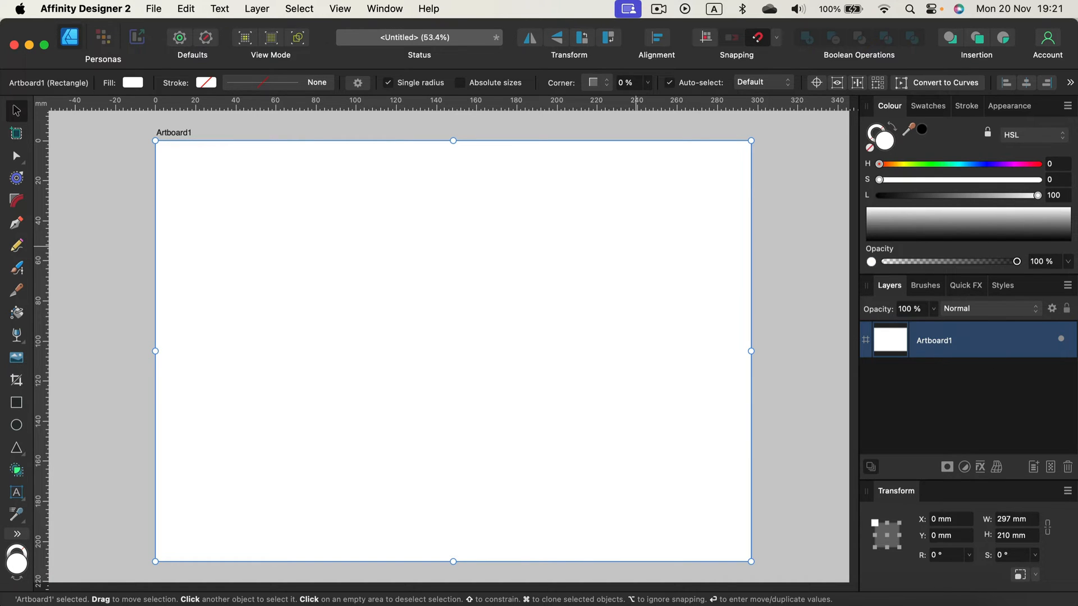
left_click(870, 149)
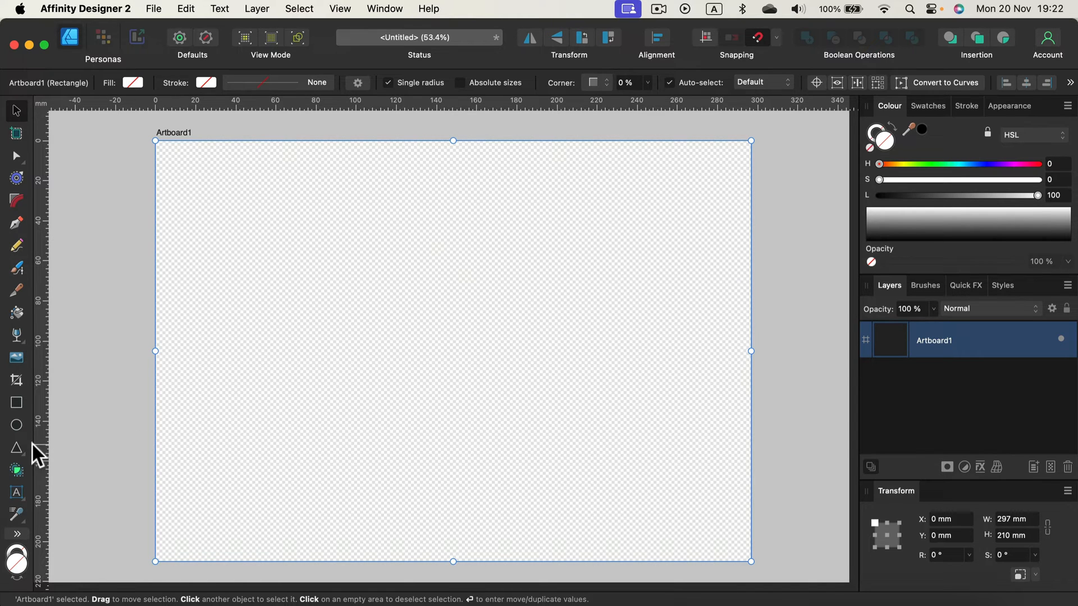
Draw a donut about 173 mm across on the artboard and fill it purple, about HSL 264, 100, 53.
left_click_drag(17, 447, 104, 443)
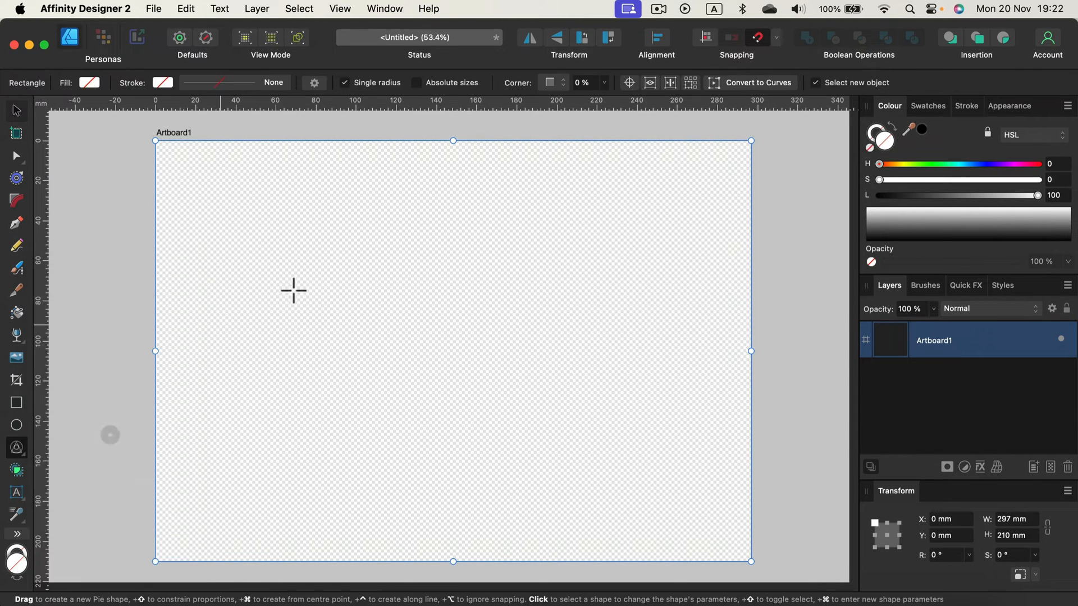
mouse_move(298, 197)
left_mouse_down()
mouse_move(625, 483)
mouse_move(613, 462)
mouse_move(640, 471)
mouse_move(640, 526)
left_mouse_up()
left_click_drag(972, 164, 995, 164)
left_click_drag(901, 174, 1055, 179)
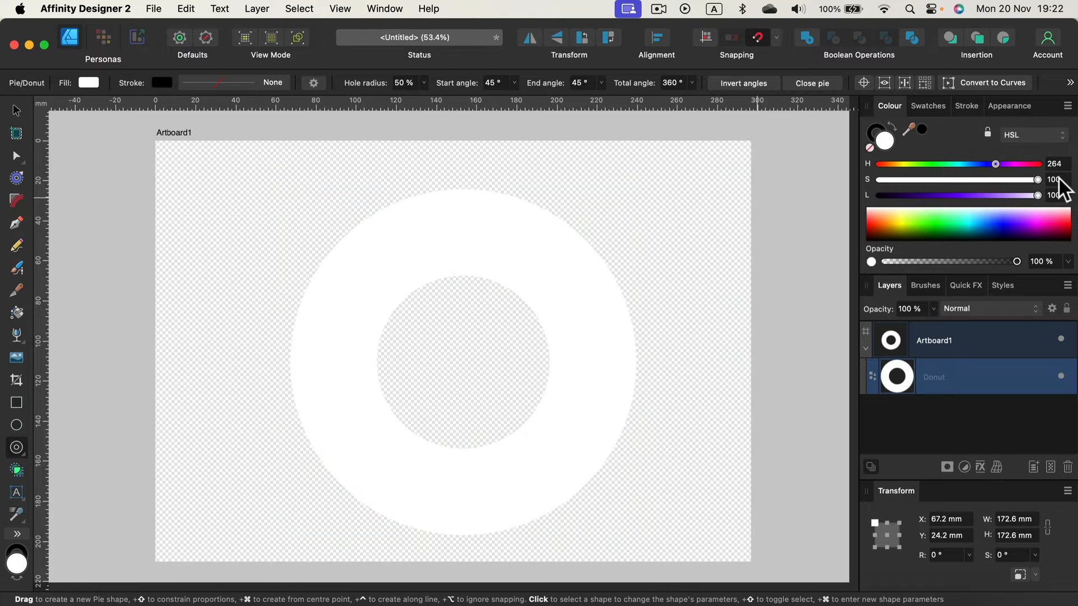
left_click_drag(976, 195, 964, 195)
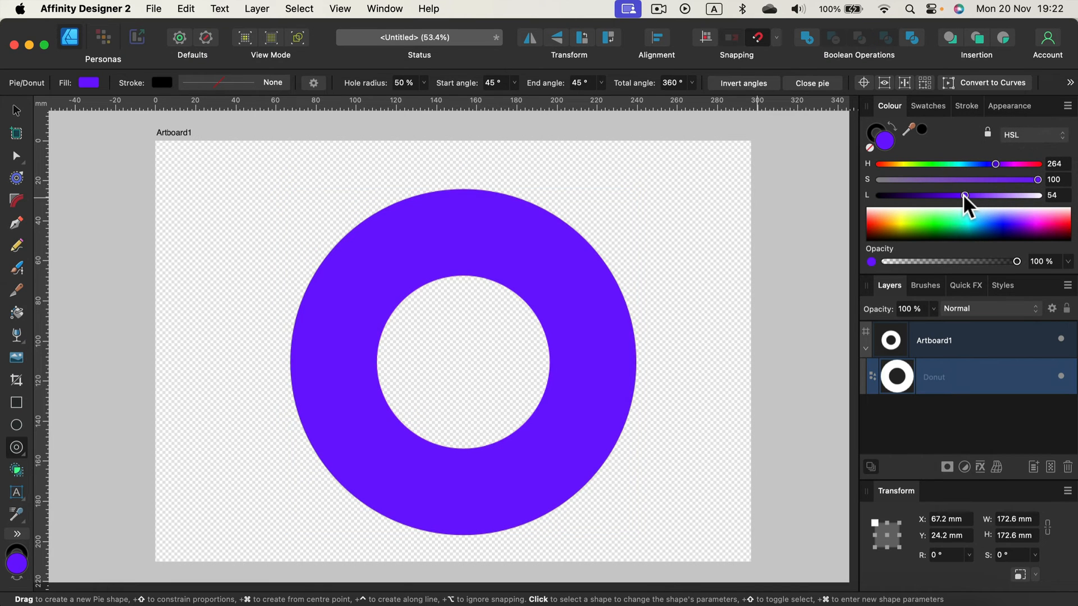
Move the purple donut to the centre of the artboard and deselect it.
left_click(16, 110)
mouse_move(553, 261)
left_mouse_down()
mouse_move(585, 261)
mouse_move(543, 257)
left_mouse_up()
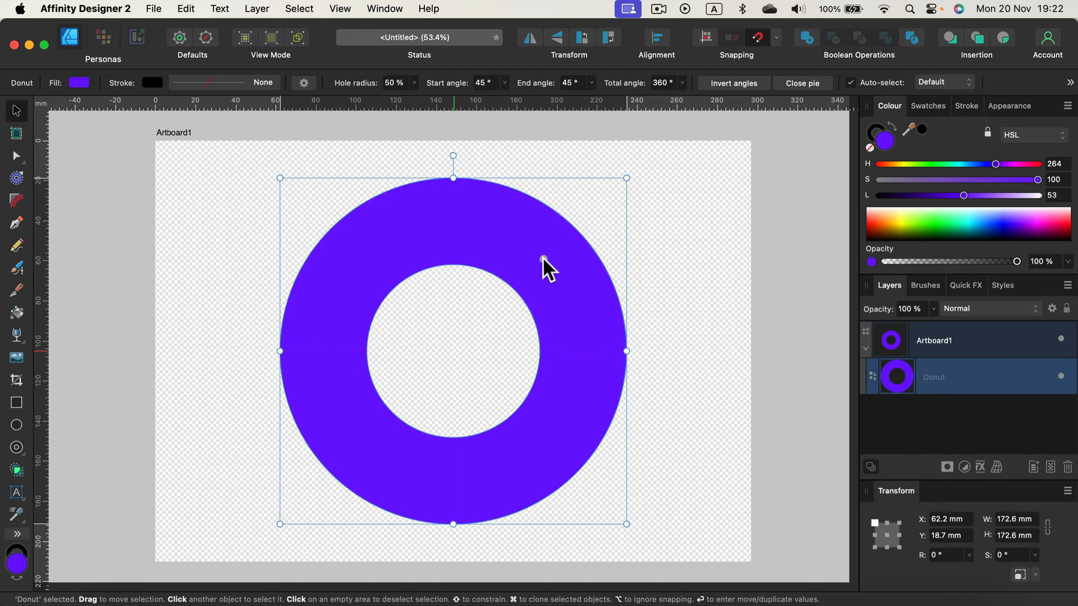
left_click(283, 152)
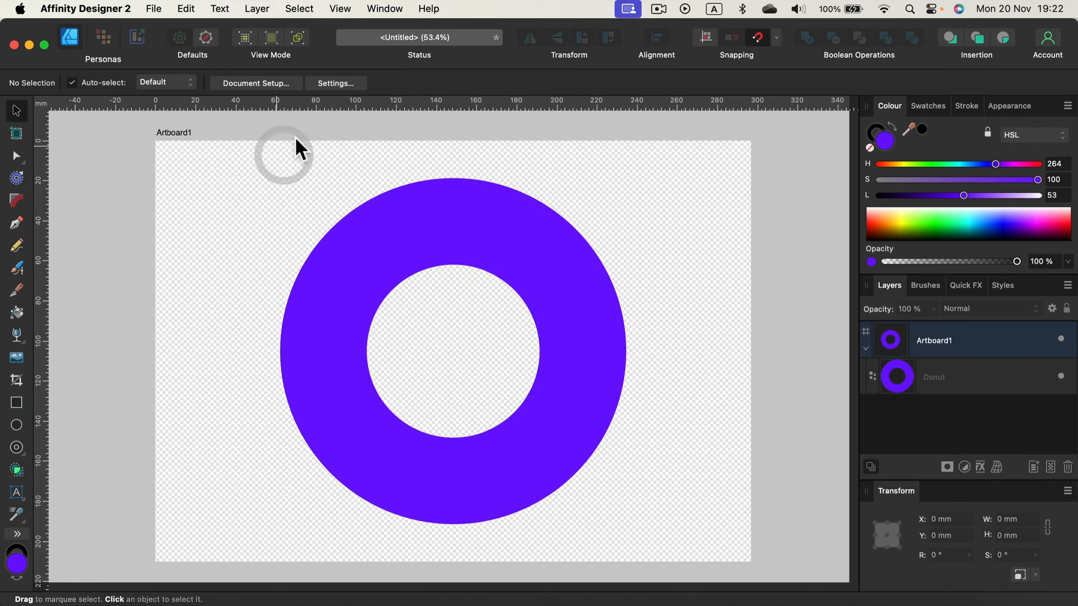
Preview the artboard's export as JPEG and as PNG, then close the export settings without exporting.
left_click(151, 9)
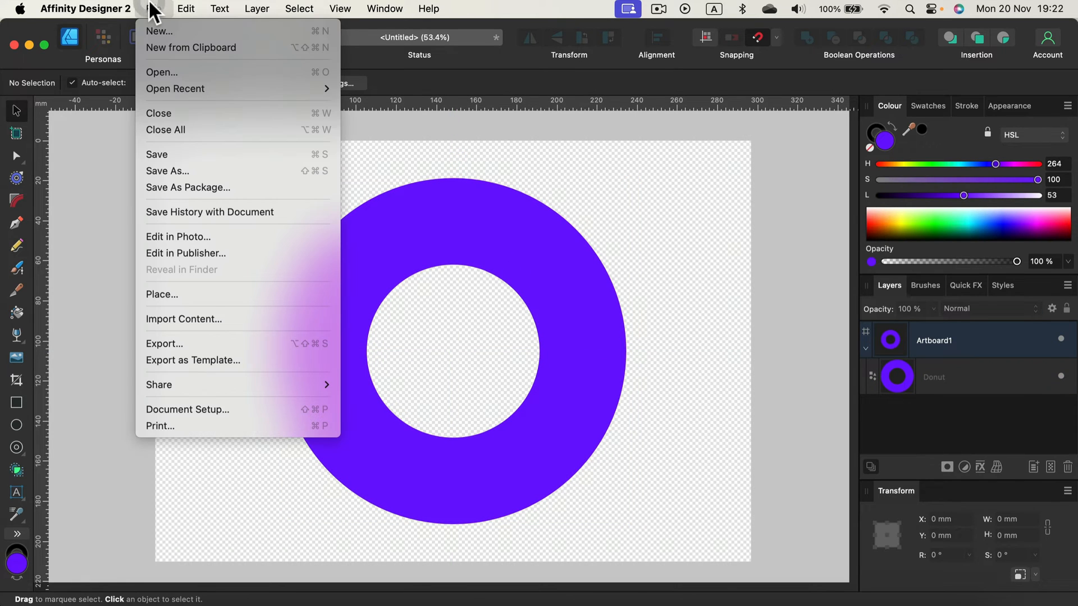
left_click(211, 343)
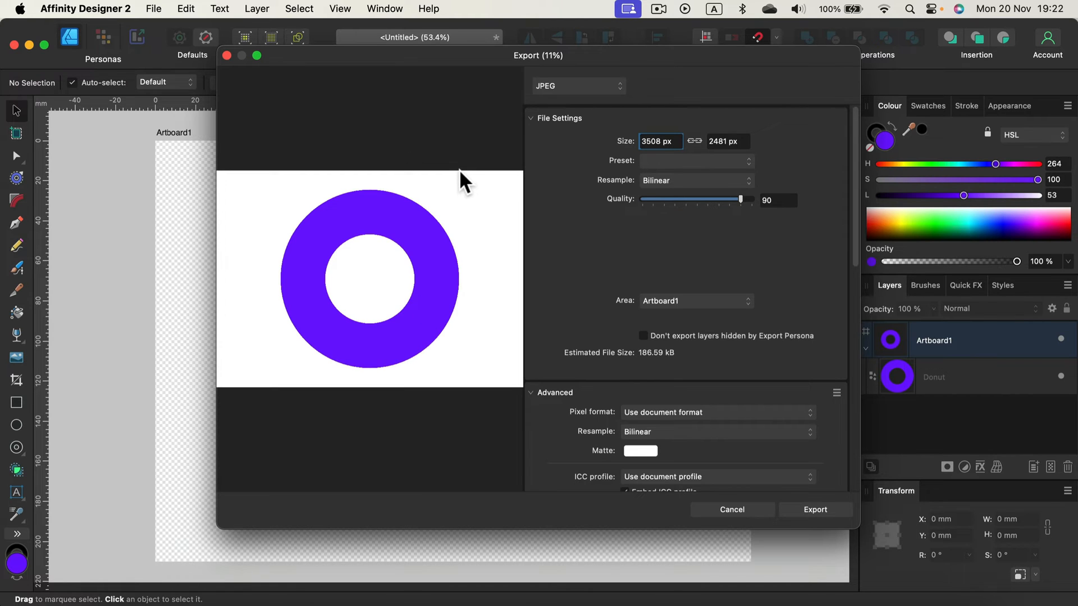
left_click(552, 87)
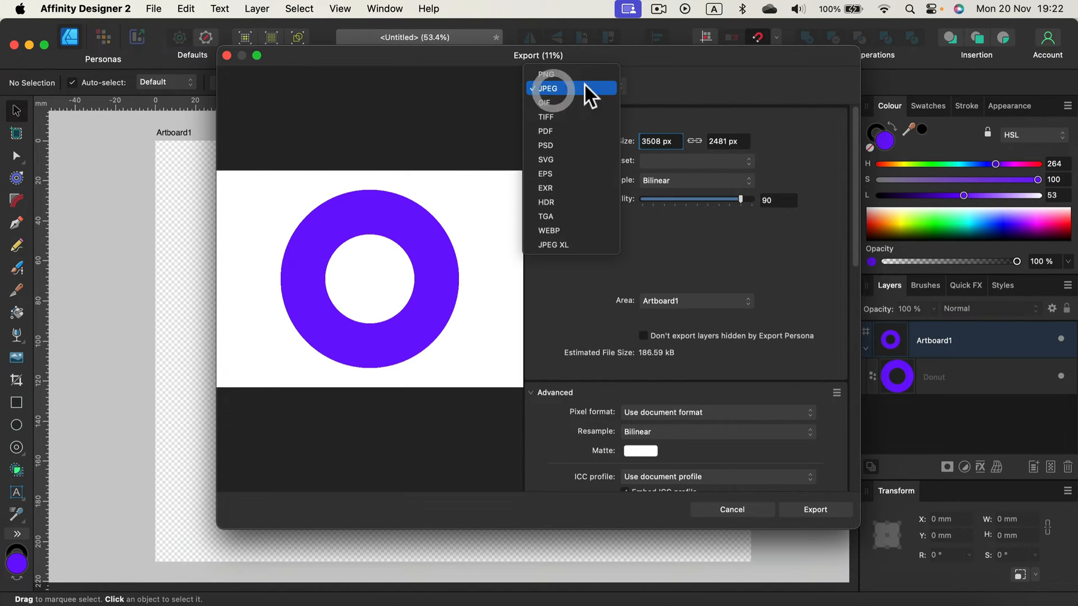
left_click(564, 73)
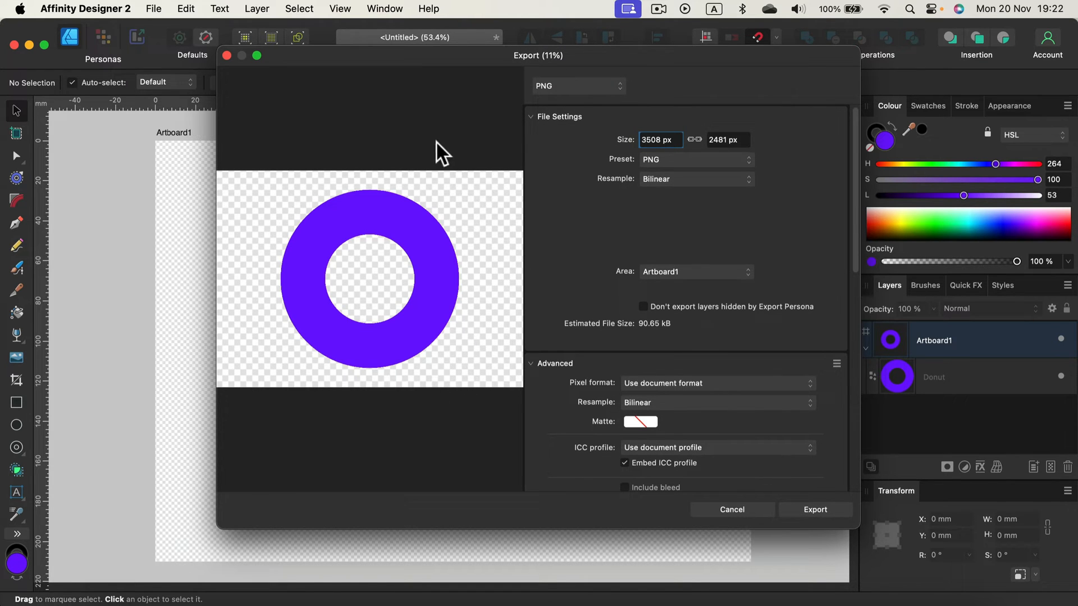
left_click(750, 511)
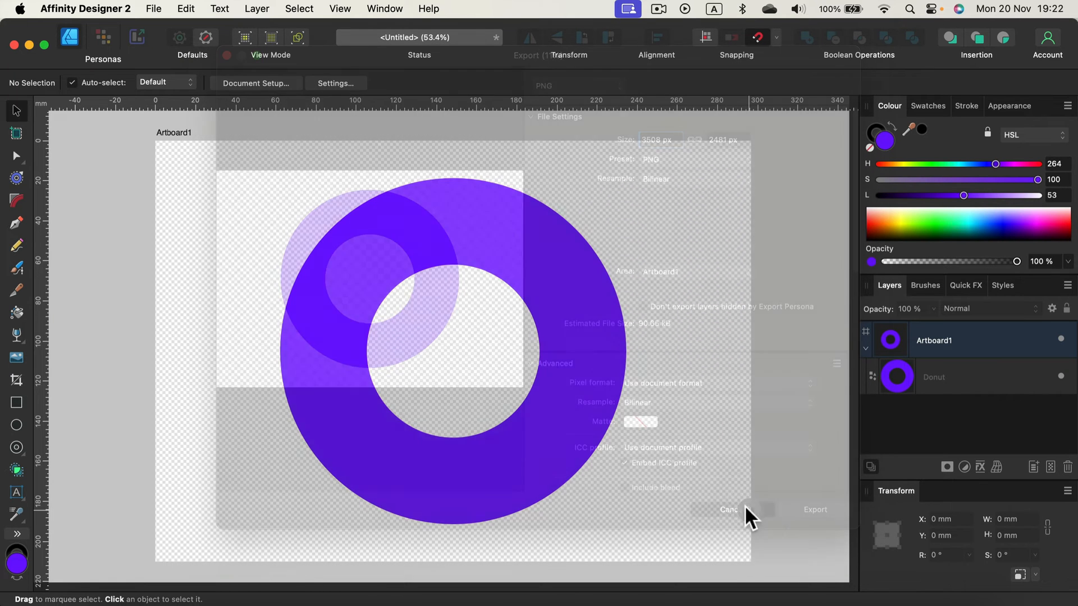
Create a second 297 × 210 mm A4 document with the transparent background turned off.
left_click(153, 9)
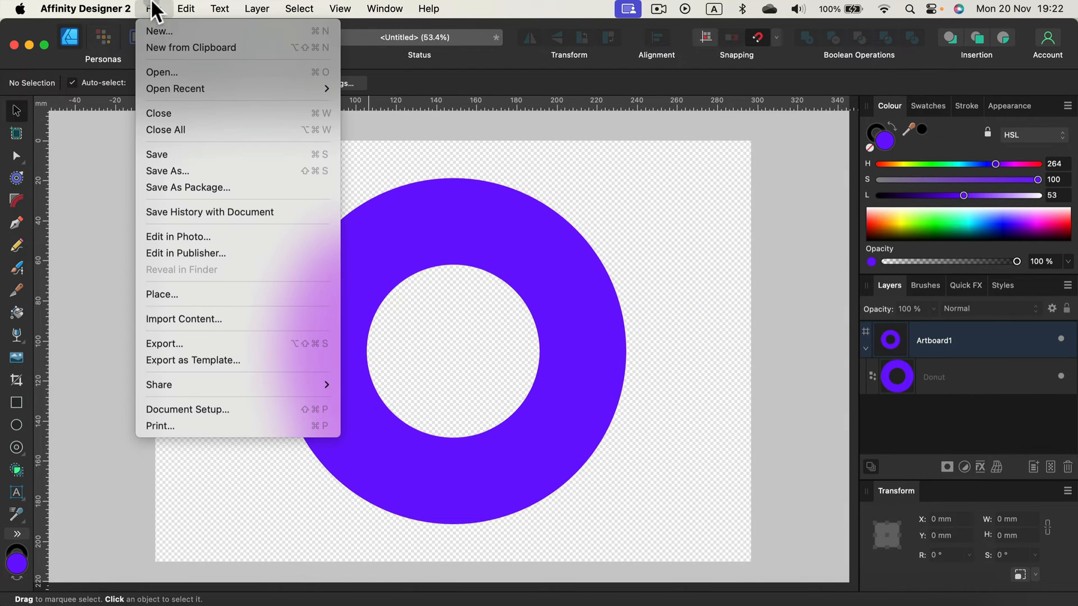
left_click(158, 33)
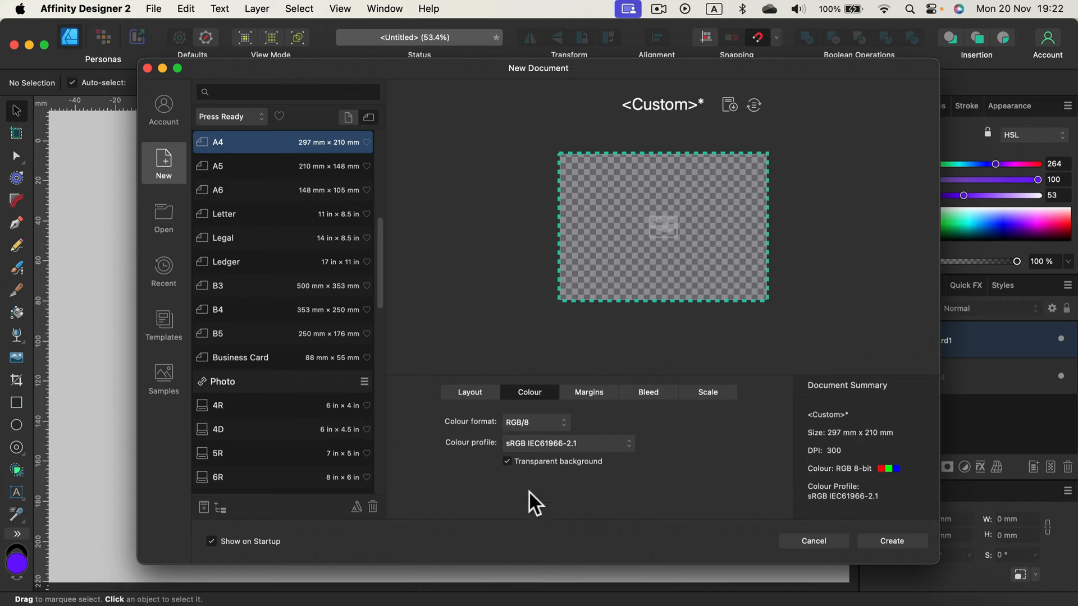
left_click(508, 462)
left_click(915, 538)
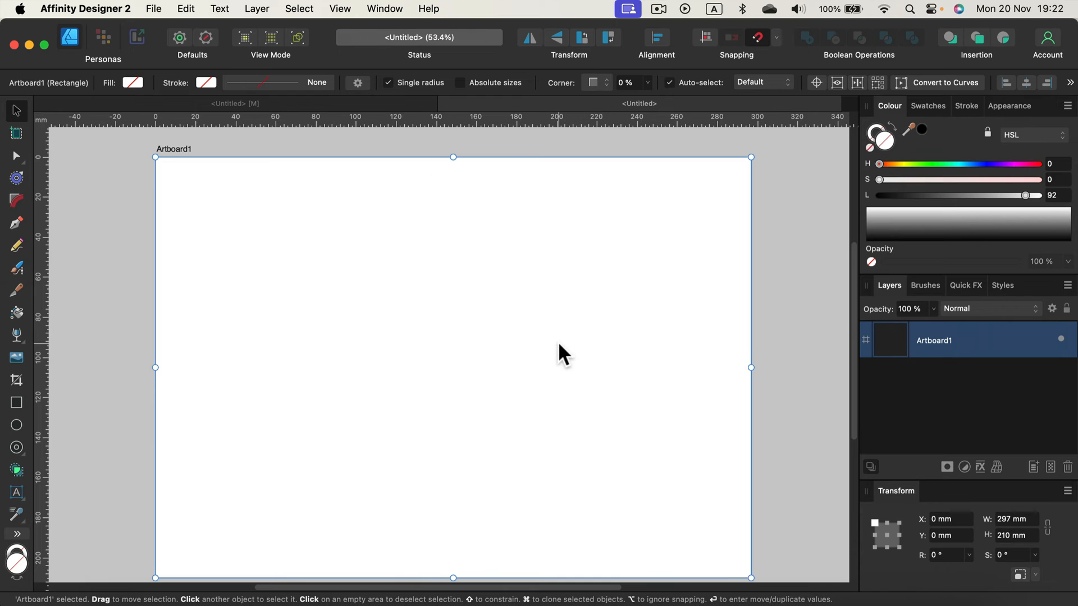
Inspect the new artboard's fill colour, then leave nothing selected.
left_click(754, 301)
left_click(521, 246)
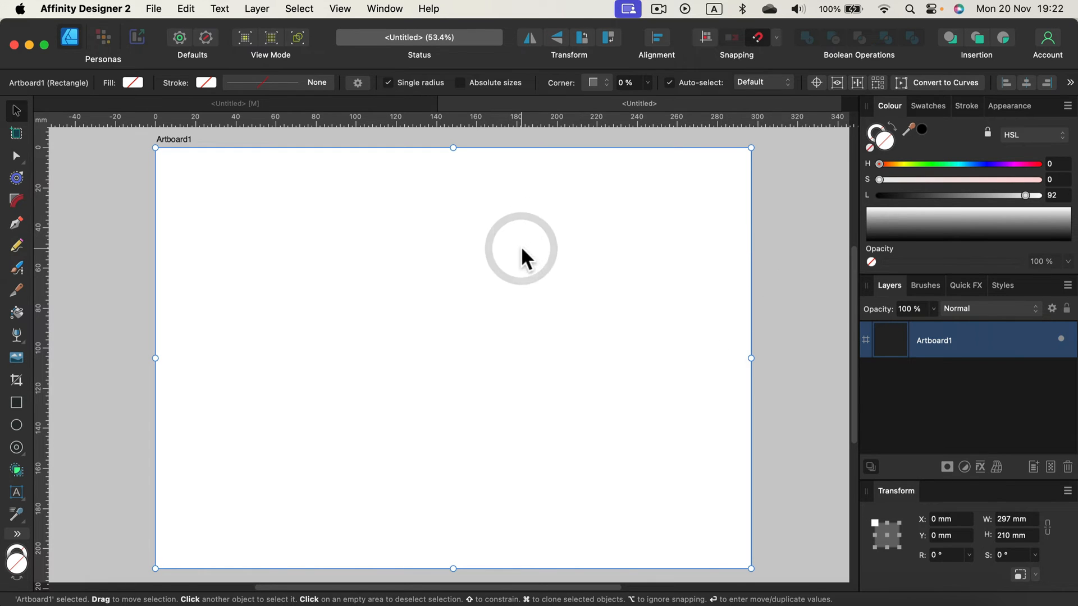
left_click(879, 133)
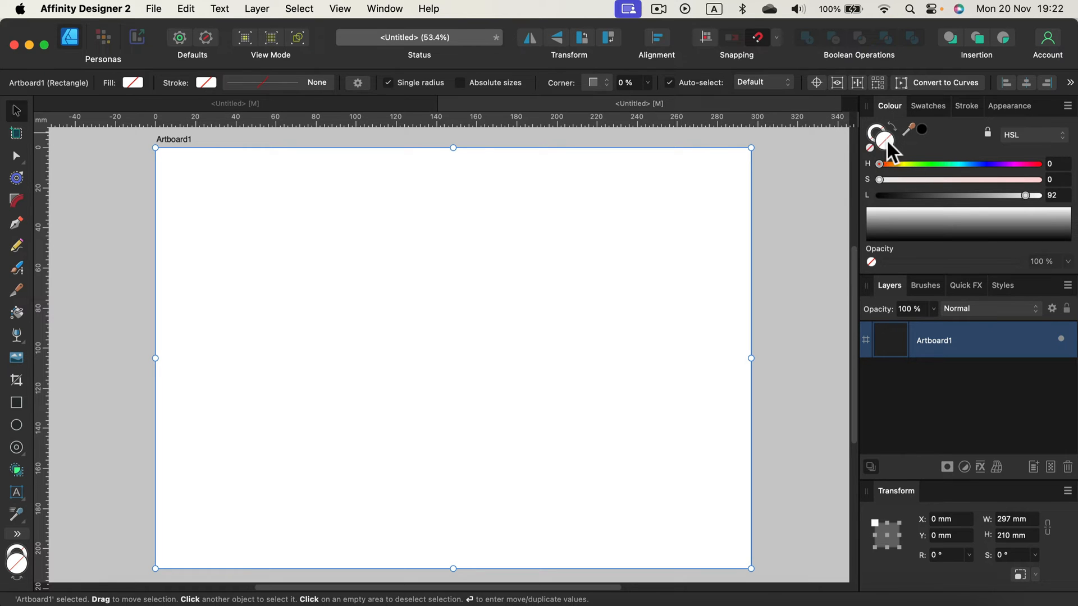
left_click(823, 163)
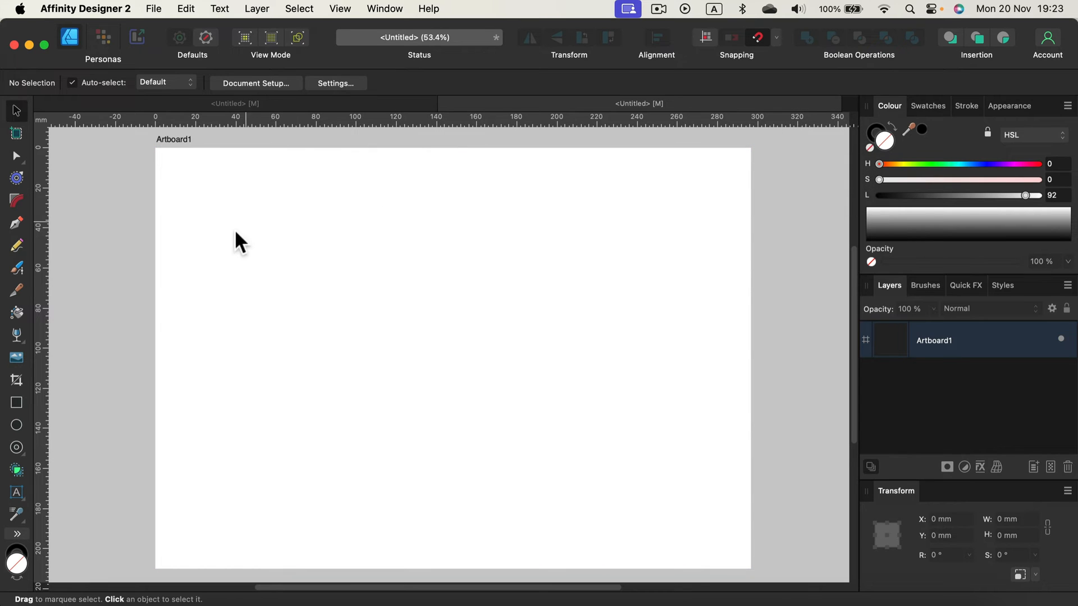
left_click(164, 137)
left_click(98, 182)
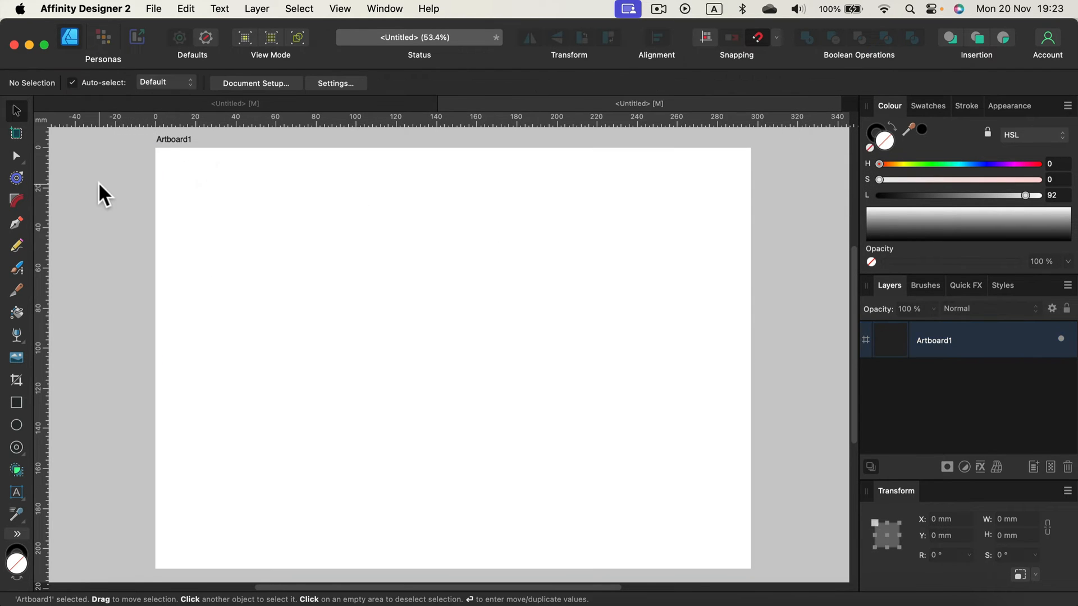
Turn on the transparent background in the second document's colour setup.
left_click(267, 85)
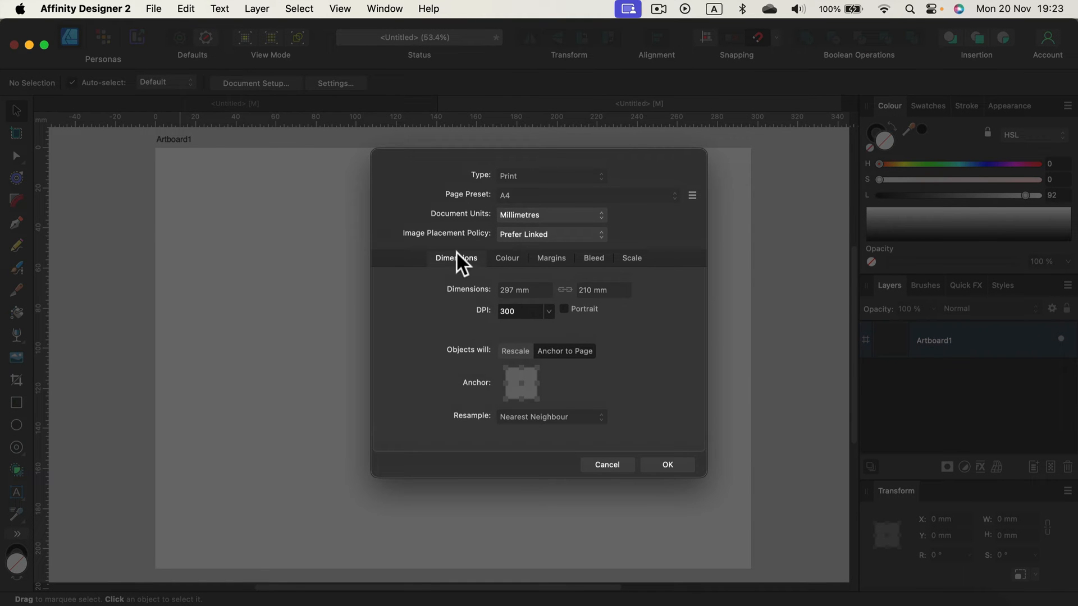
left_click(508, 259)
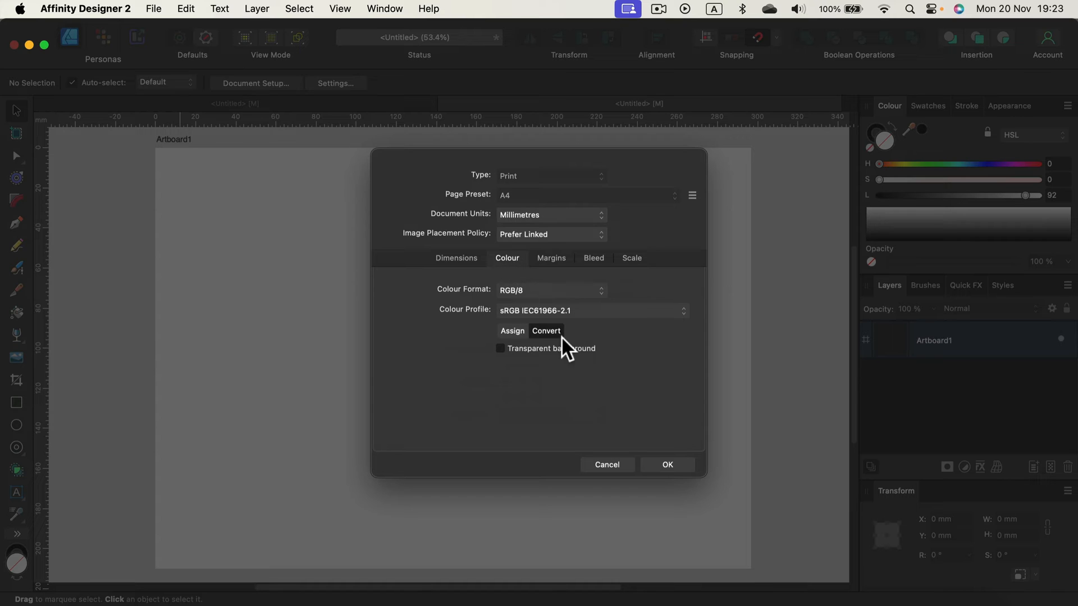
left_click(500, 349)
left_click(668, 465)
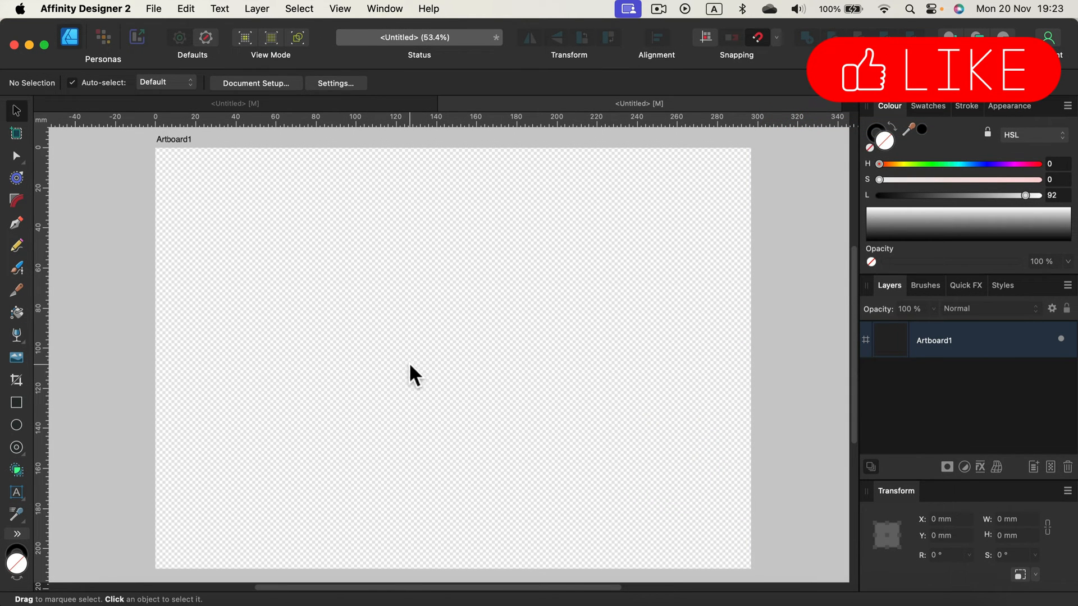
Undo the transparent background change in the second document.
key("super")
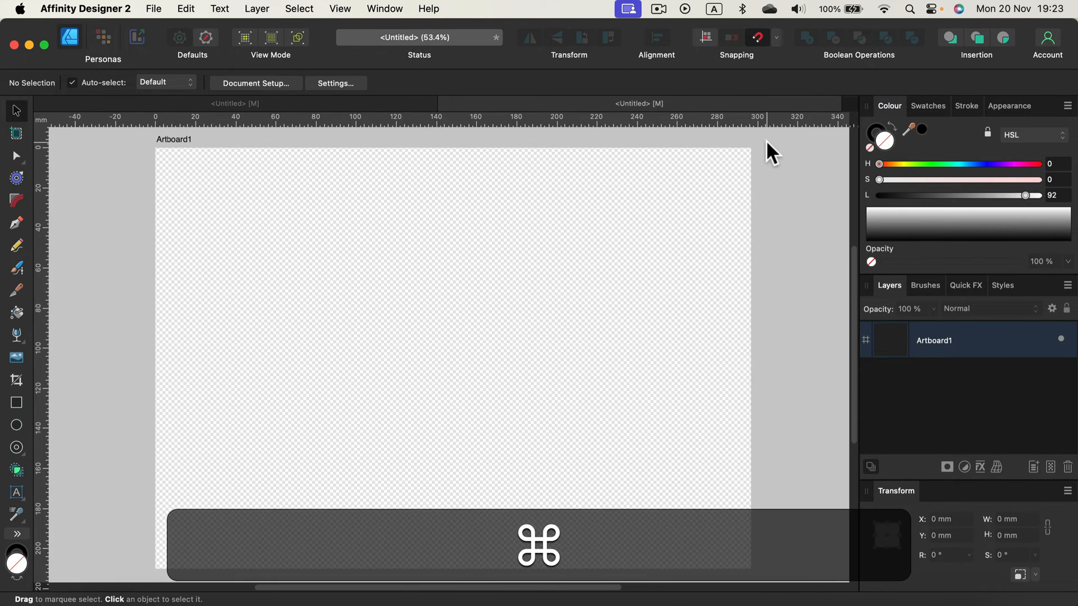
key("super+z")
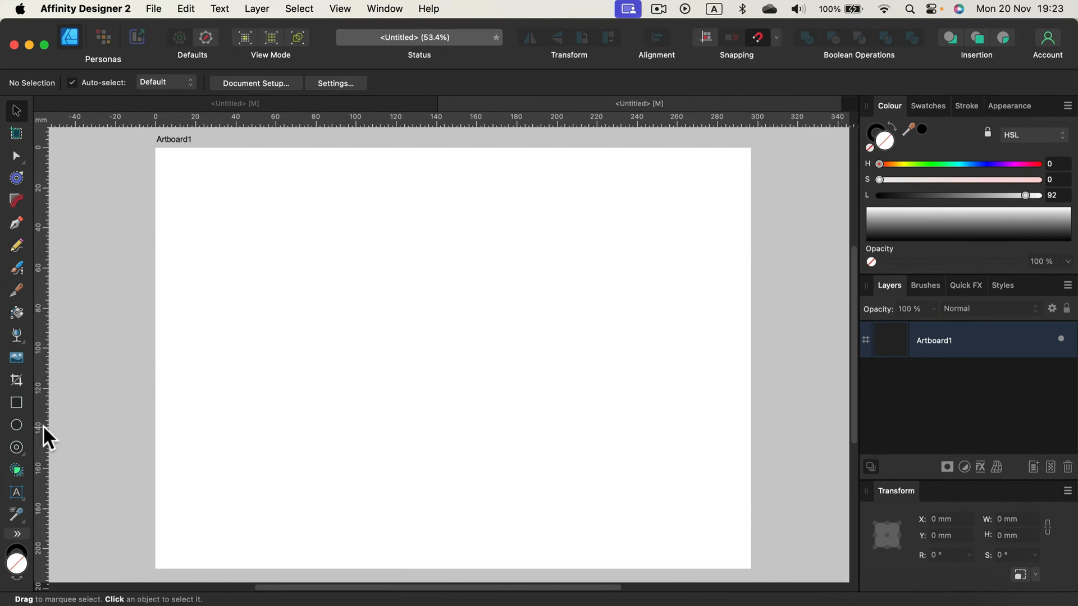
Draw a donut about 128 mm across on the white artboard and fill it blue, about HSL 232, 56, 49.
left_click(16, 448)
left_click_drag(375, 202, 631, 460)
left_click(981, 164)
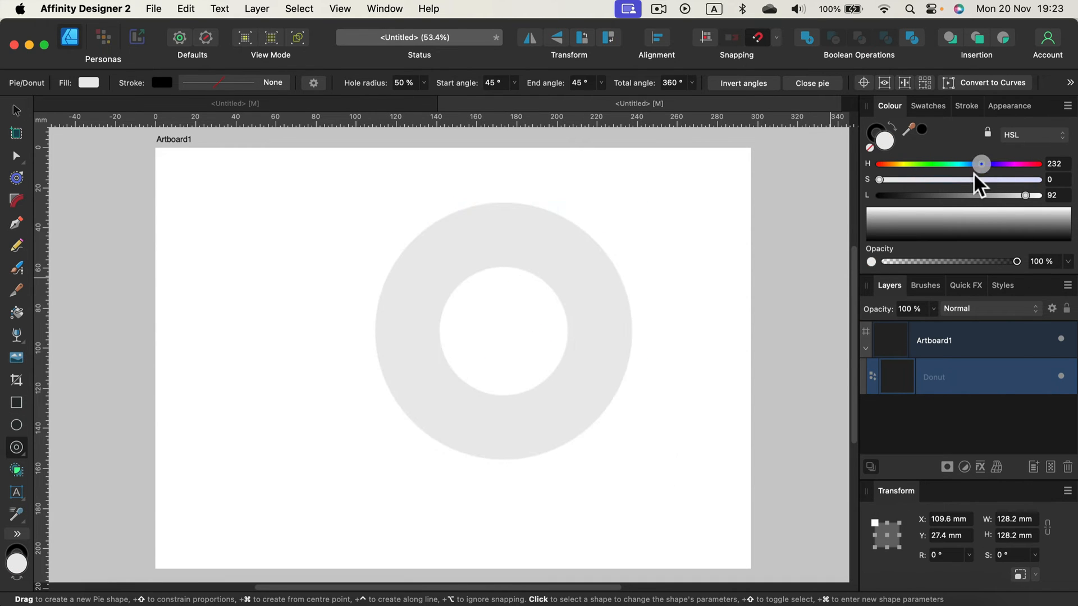
left_click(966, 179)
left_click(958, 196)
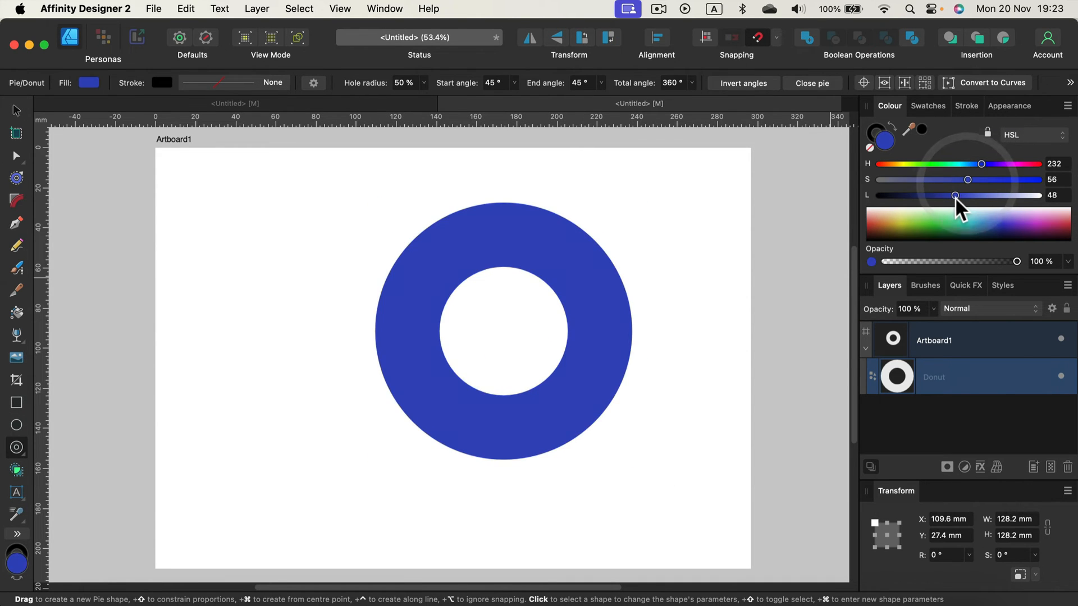
Move the blue donut to the centre of the artboard and deselect it.
left_click(16, 111)
left_click_drag(528, 278, 495, 279)
left_click(201, 218)
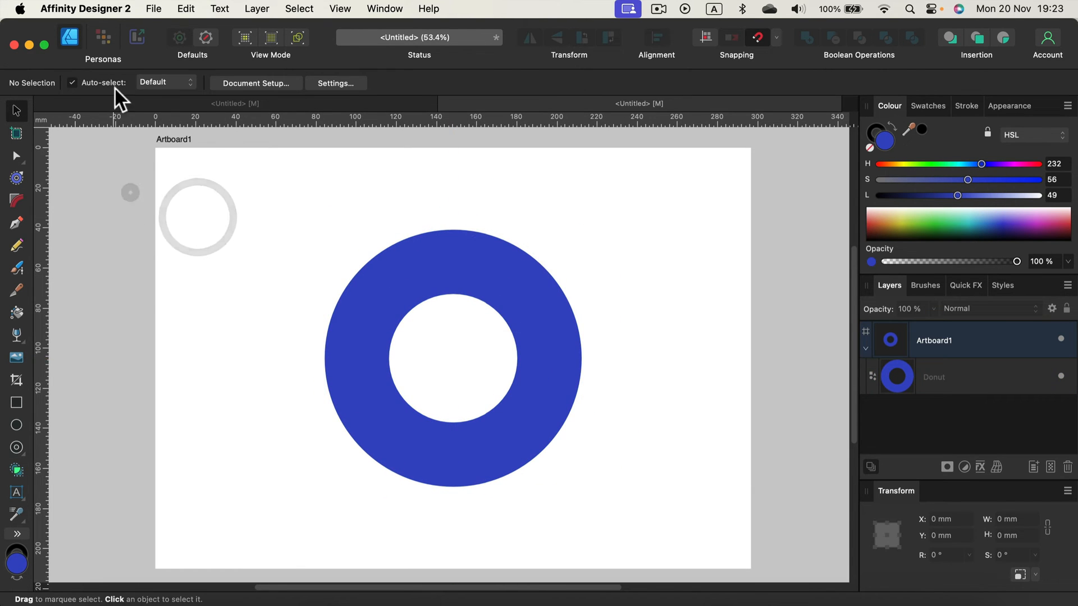
Preview the PNG export of the white artboard with the blue donut, then close it without exporting.
left_click(150, 9)
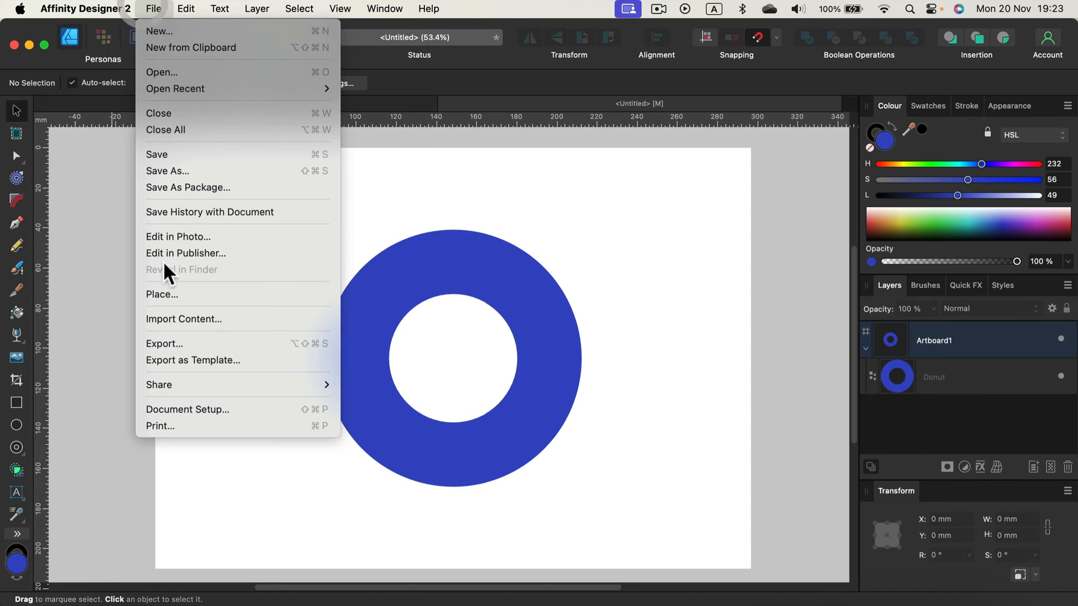
left_click(209, 341)
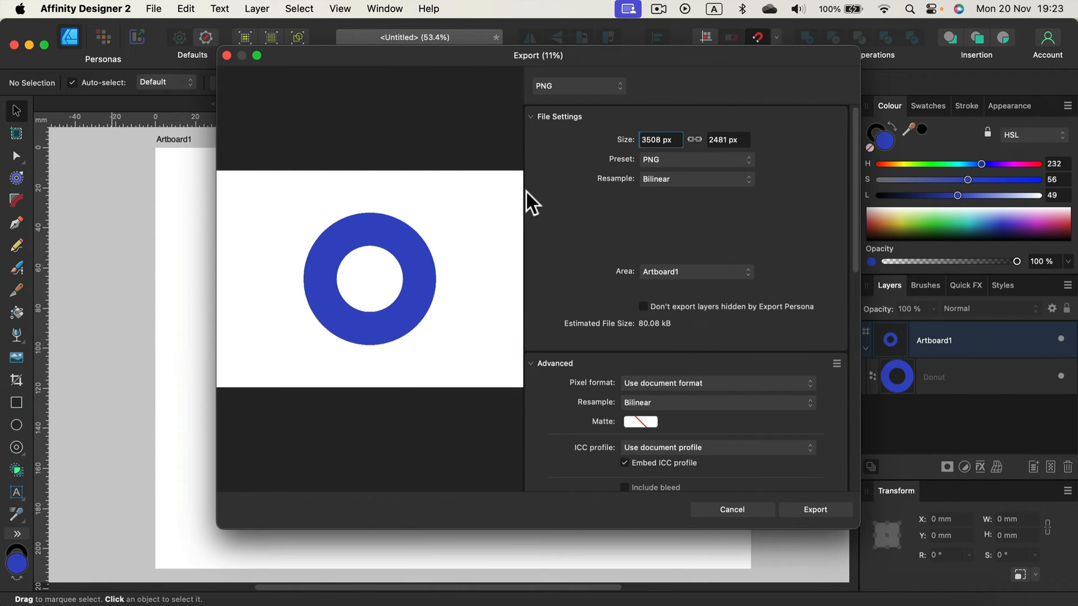
left_click(743, 511)
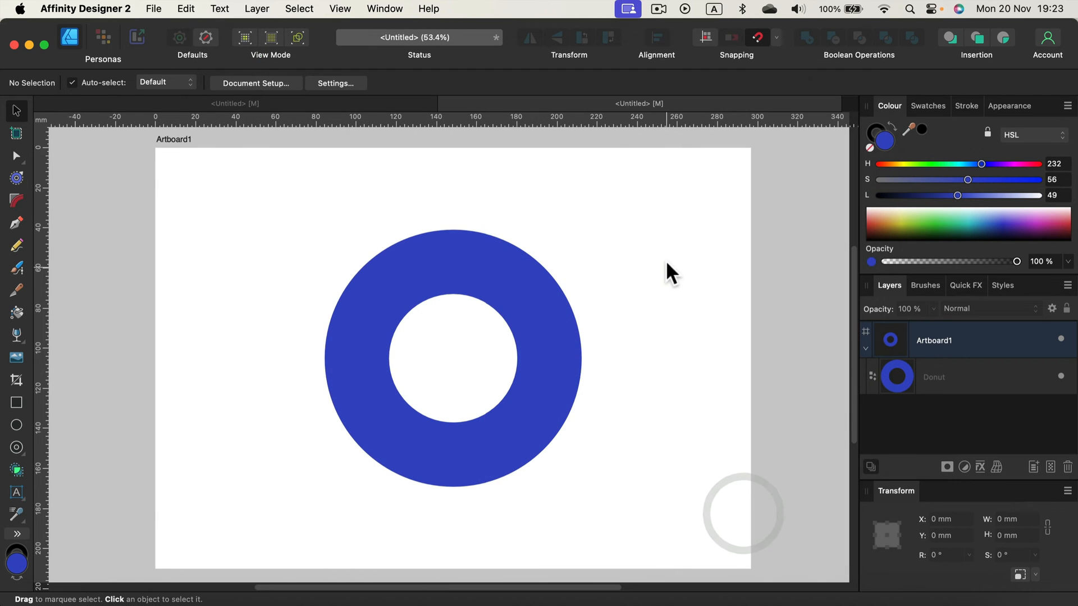
Select the blue donut and preview its PNG export with the export area set to Selection Area.
left_click(667, 261)
left_click(555, 277)
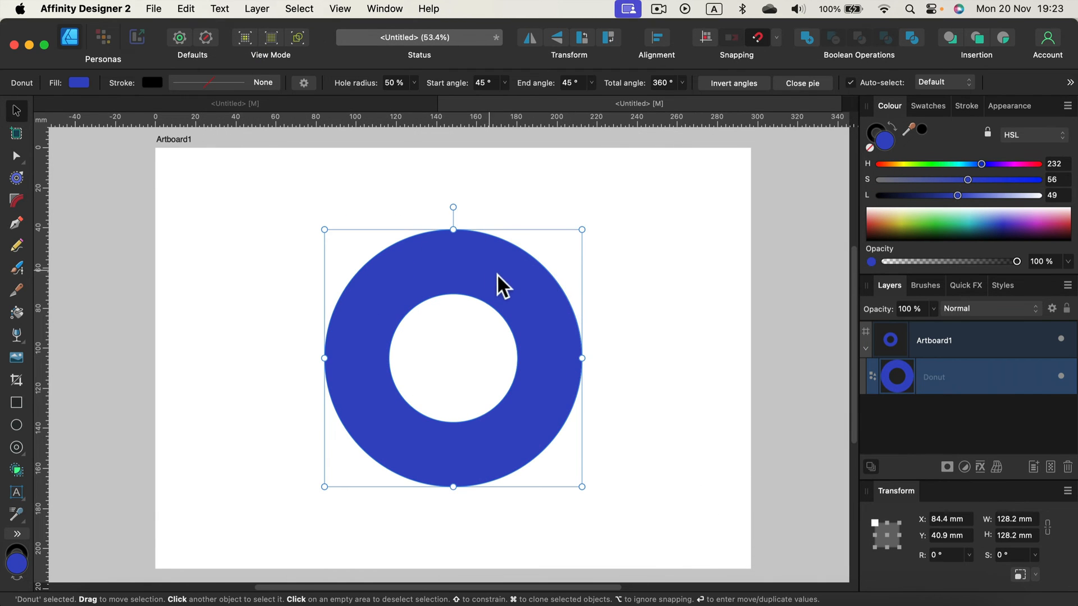
left_click(153, 8)
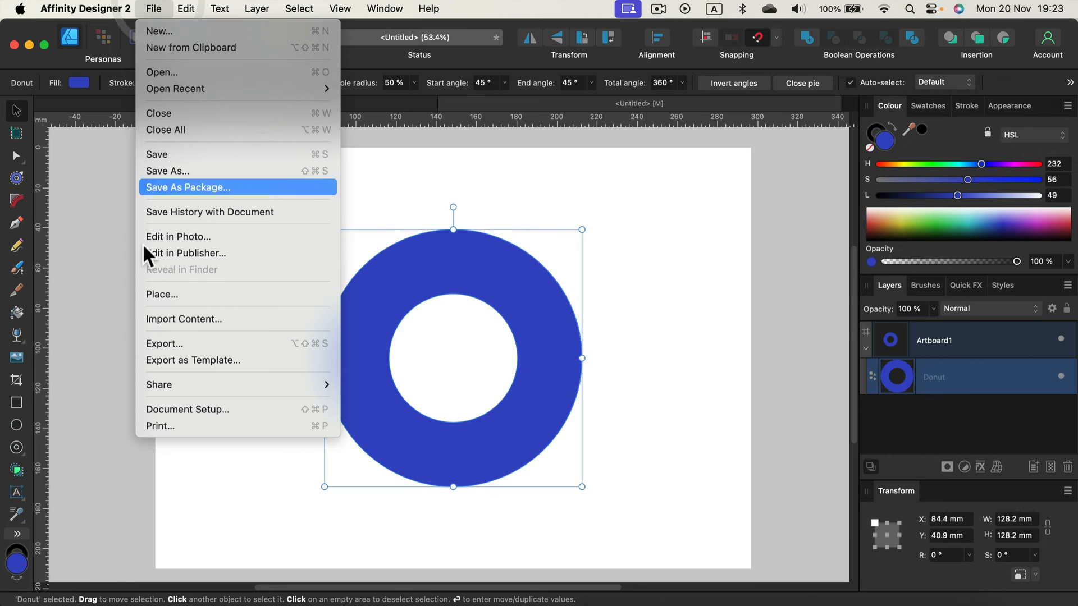
left_click(160, 338)
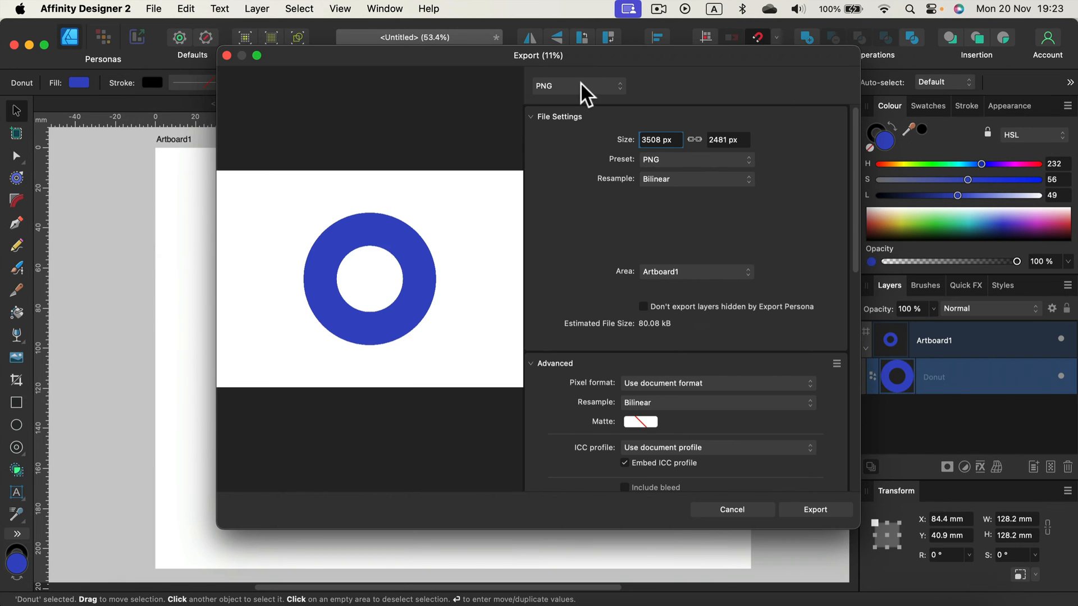
left_click(661, 269)
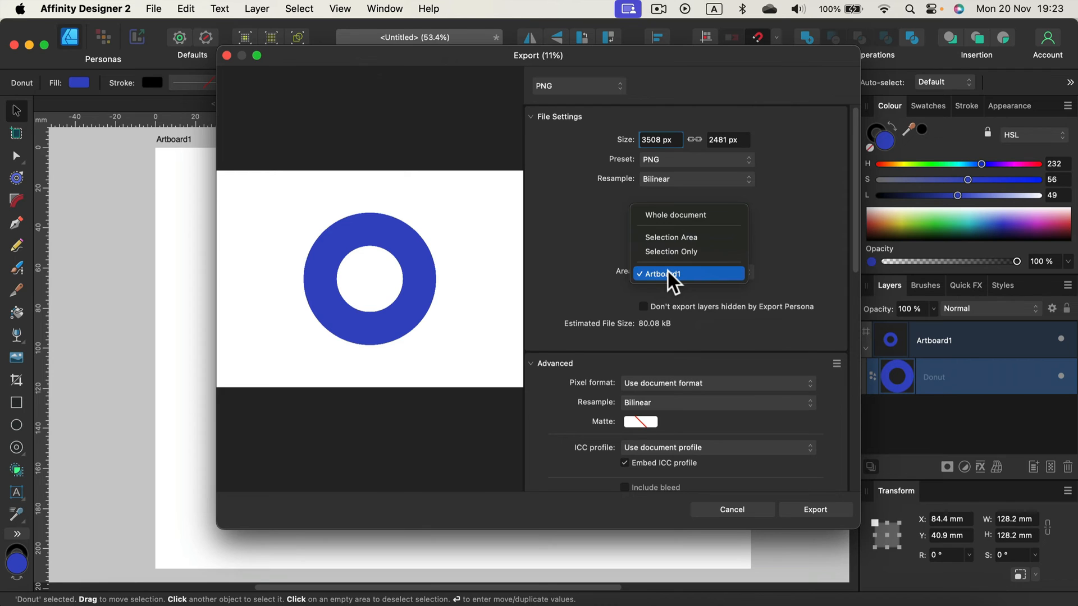
left_click(709, 235)
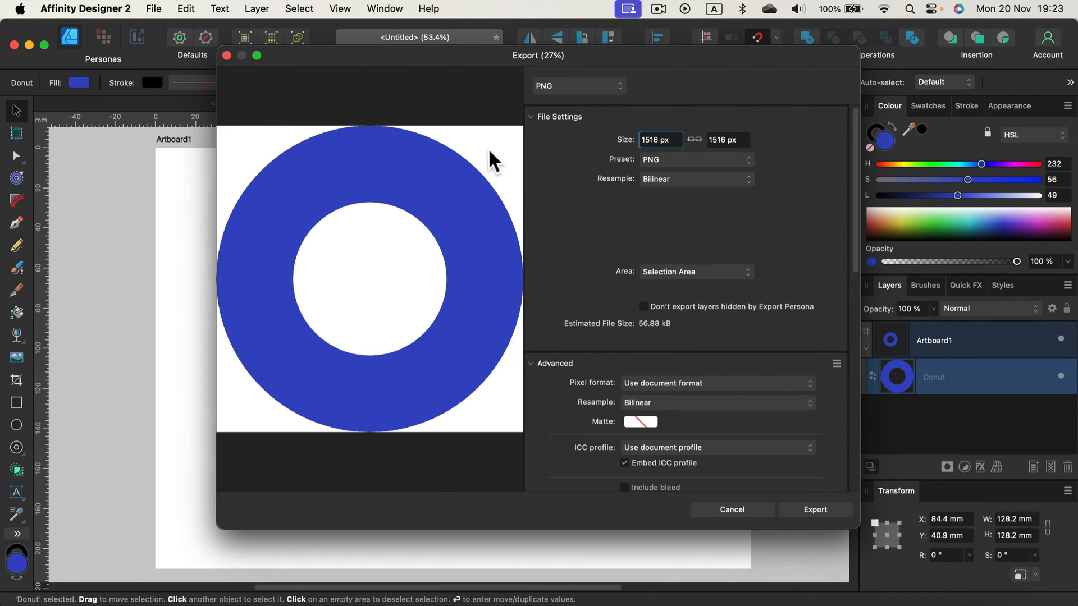
Preview the donut's PNG export with the area set to Selection Only, then cancel the export and deselect the donut.
left_click(750, 274)
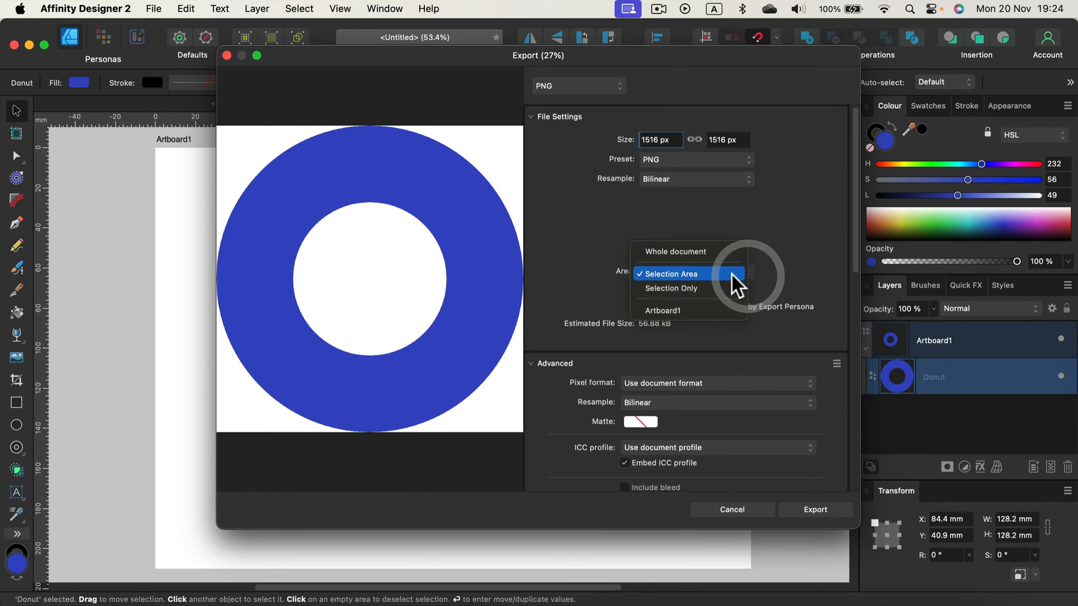
left_click(703, 288)
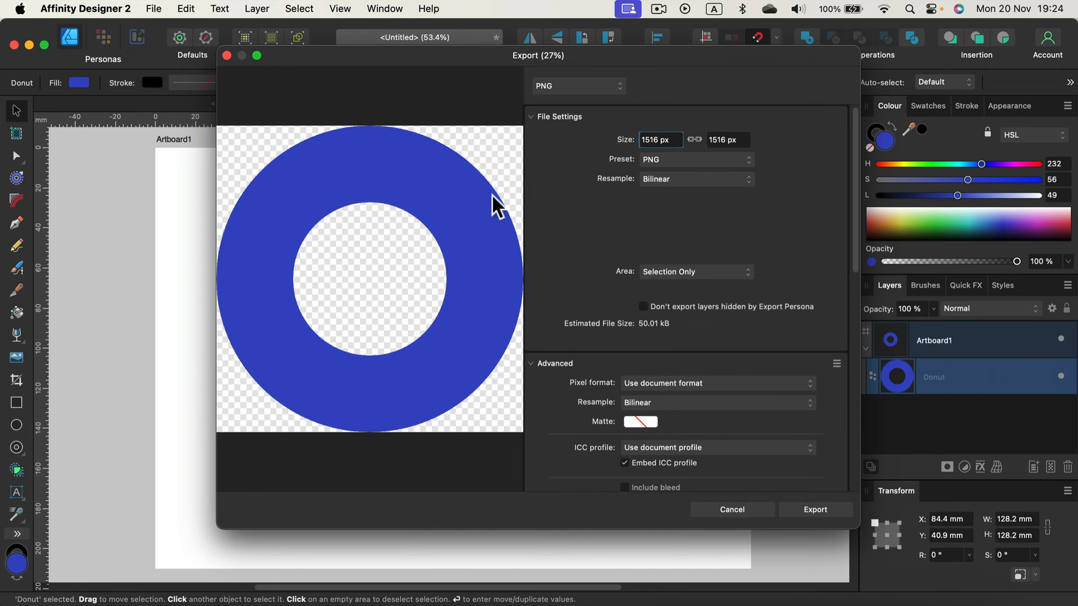
left_click(740, 508)
left_click(692, 322)
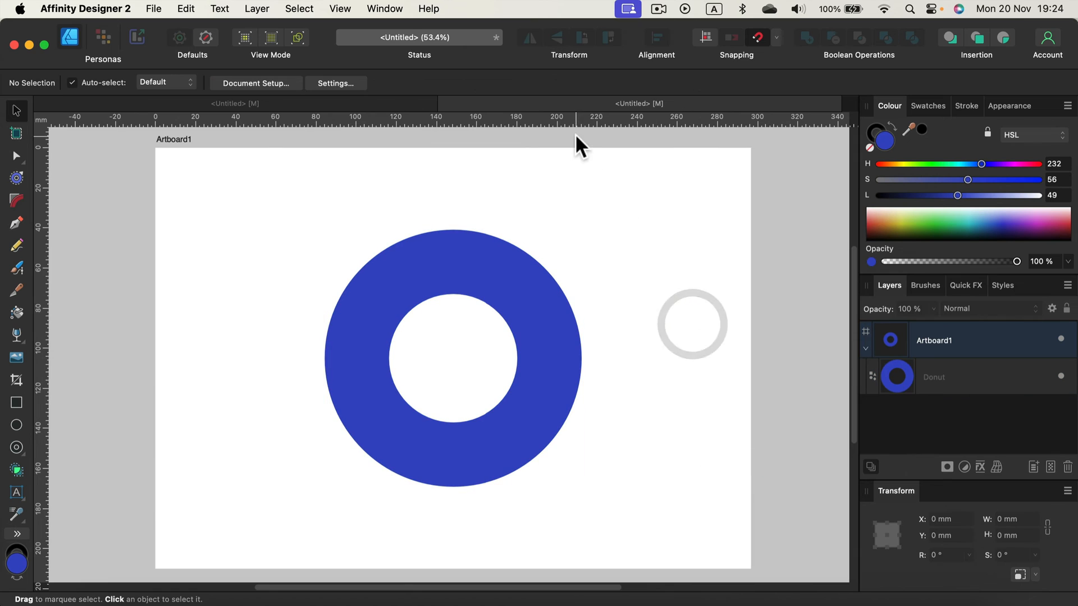
Enable the transparent background in the document's colour setup and apply it.
left_click(241, 83)
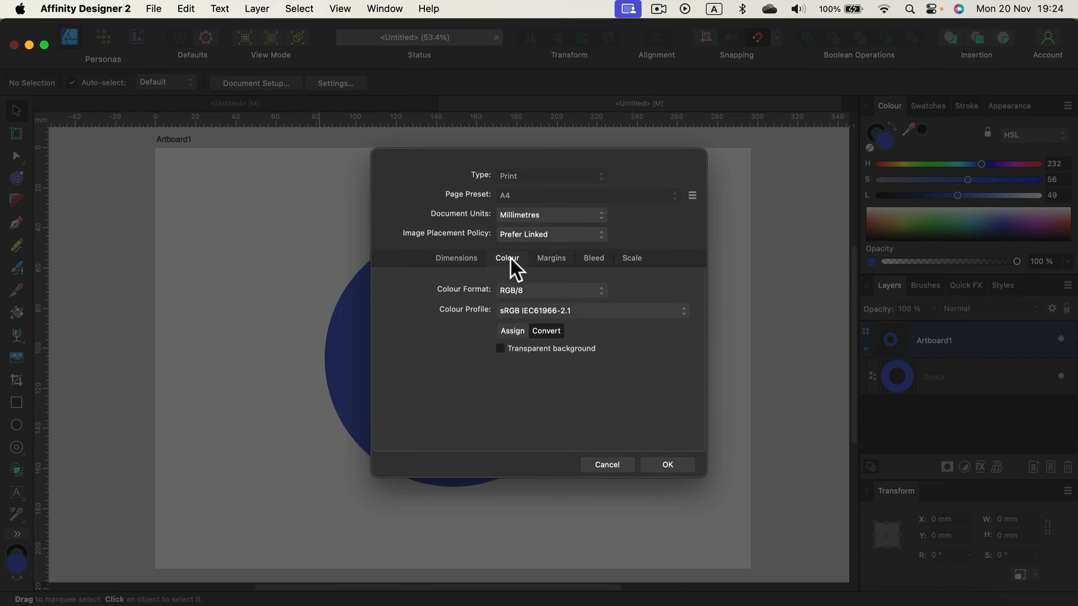
left_click(500, 349)
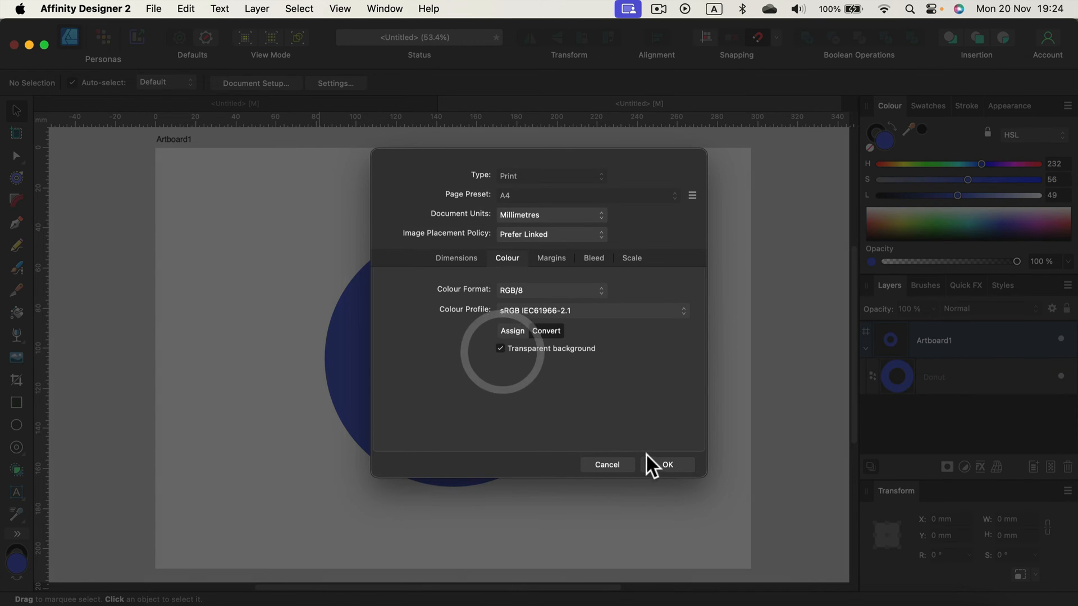
left_click(666, 464)
left_click(715, 247)
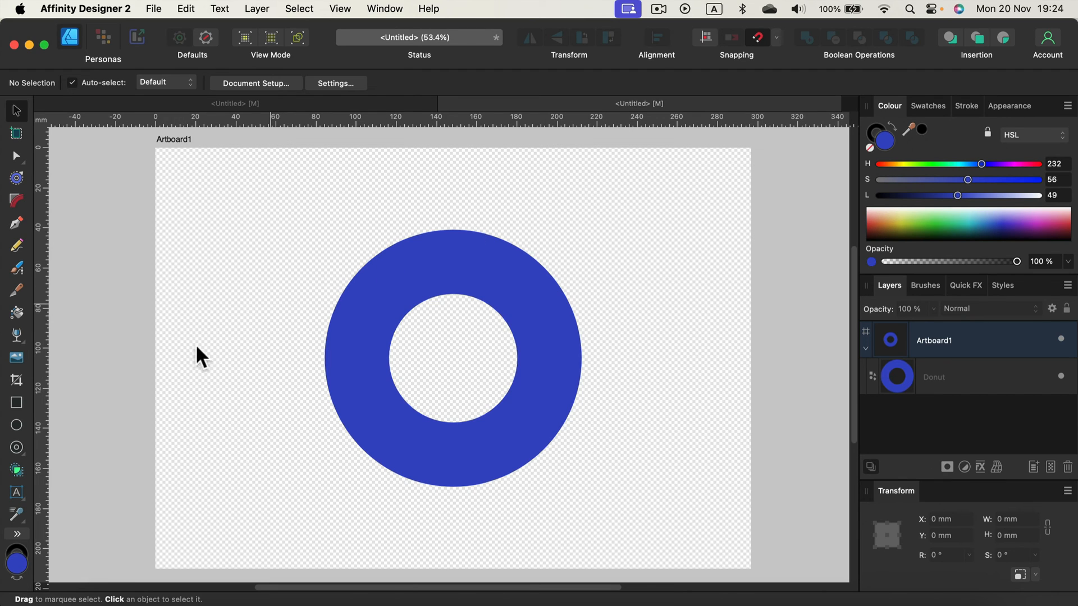
Draw a white rectangle about 215 by 152 mm, lightness 100, on the artboard and place it beneath the donut in the layer order.
left_click(17, 403)
left_click_drag(236, 202, 667, 507)
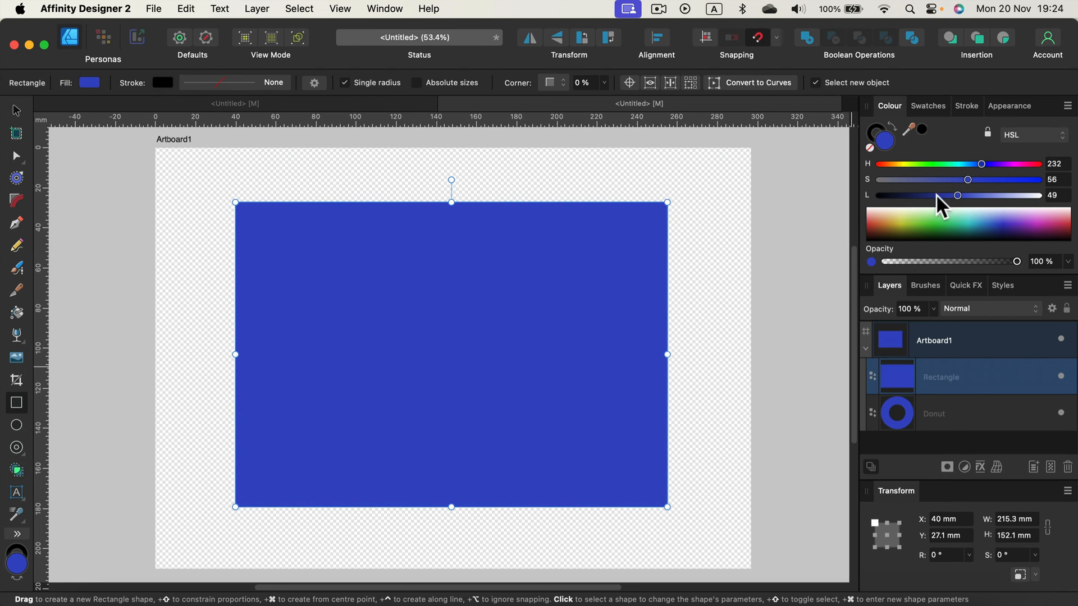
left_click_drag(939, 195, 1066, 198)
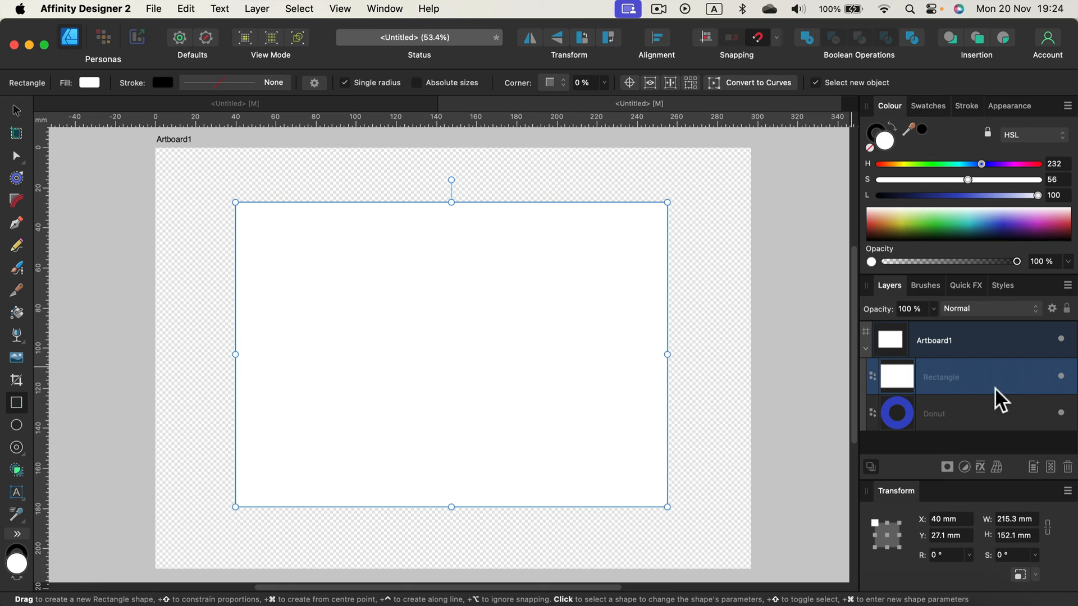
left_click_drag(995, 389, 998, 440)
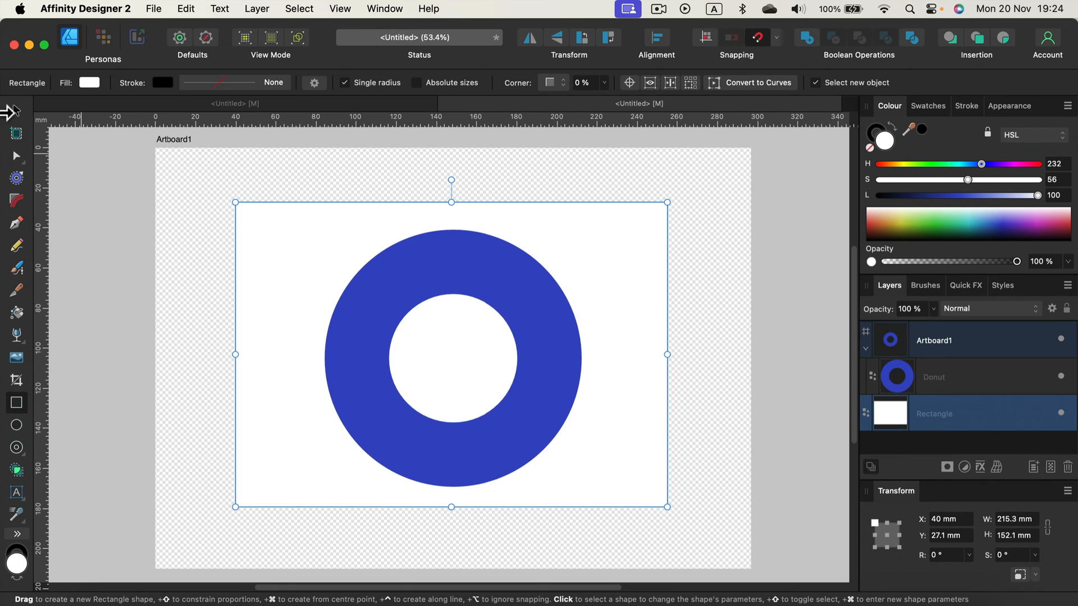
Stretch the white rectangle to cover the whole 297 by 210 mm artboard and lock its layer.
left_click(13, 111)
left_click_drag(235, 202, 155, 147)
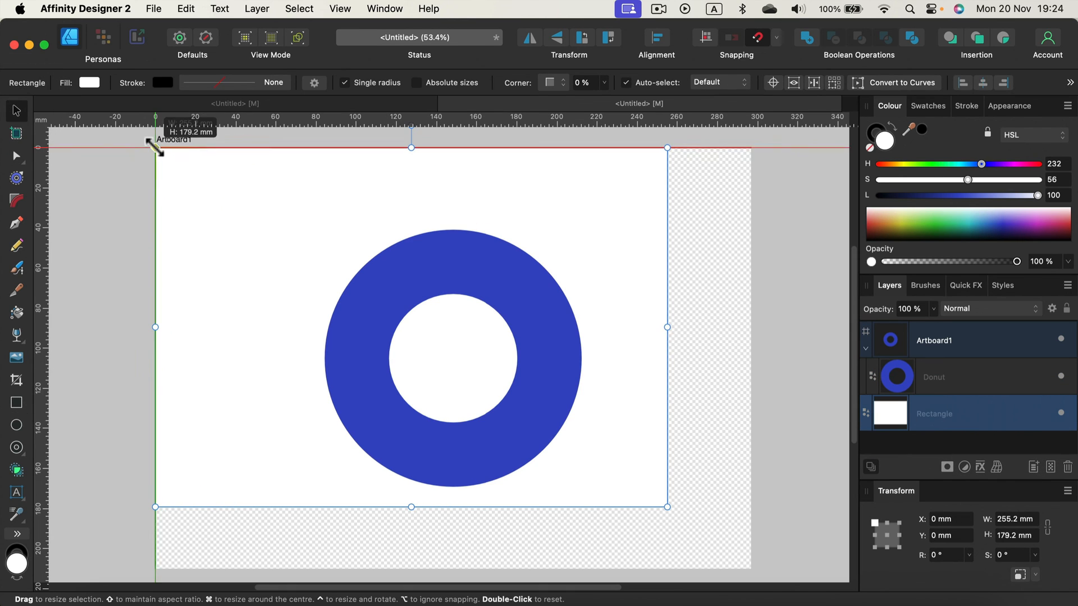
left_click_drag(668, 508, 751, 568)
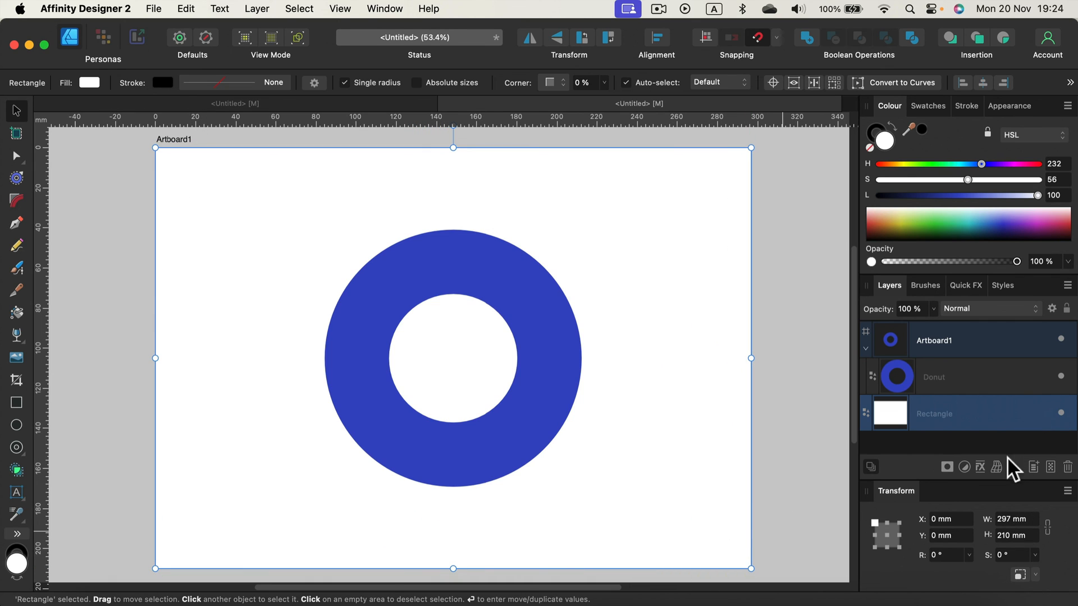
left_click(1067, 309)
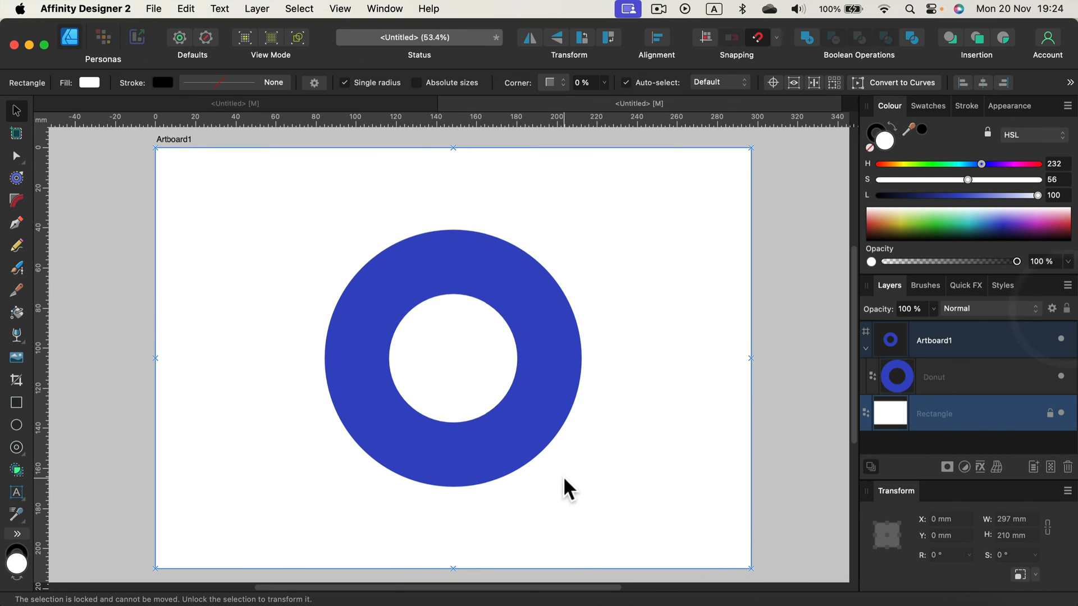